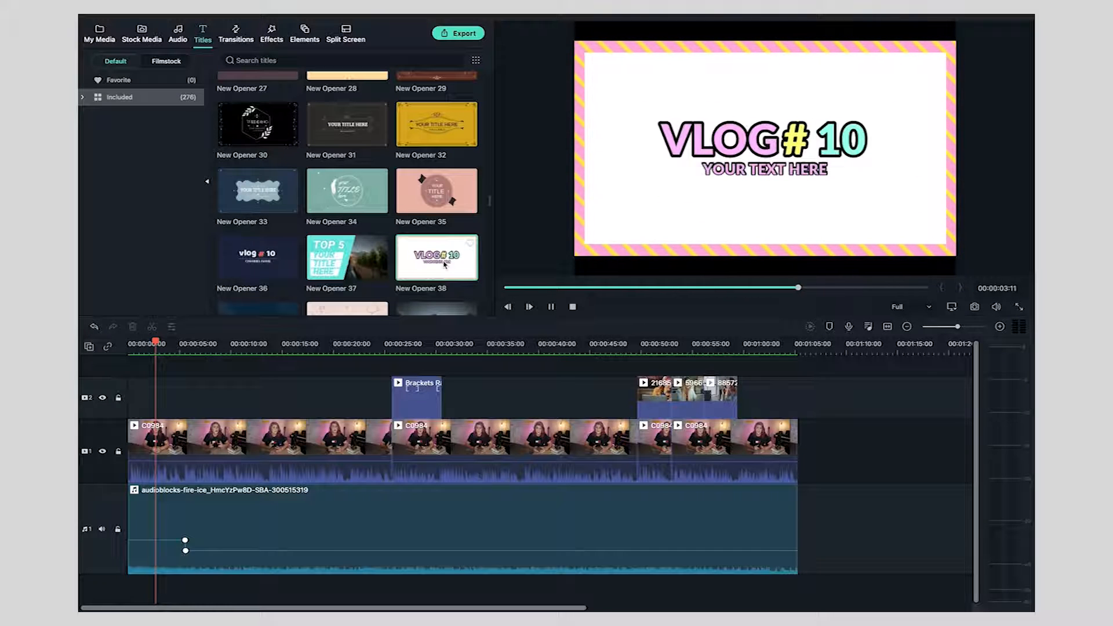
# - Insert the New Opener 38 title before the first clip on the main video track, shifting all existing clips back to make room
pyautogui.moveTo(445, 265); pyautogui.dragTo(129, 413)
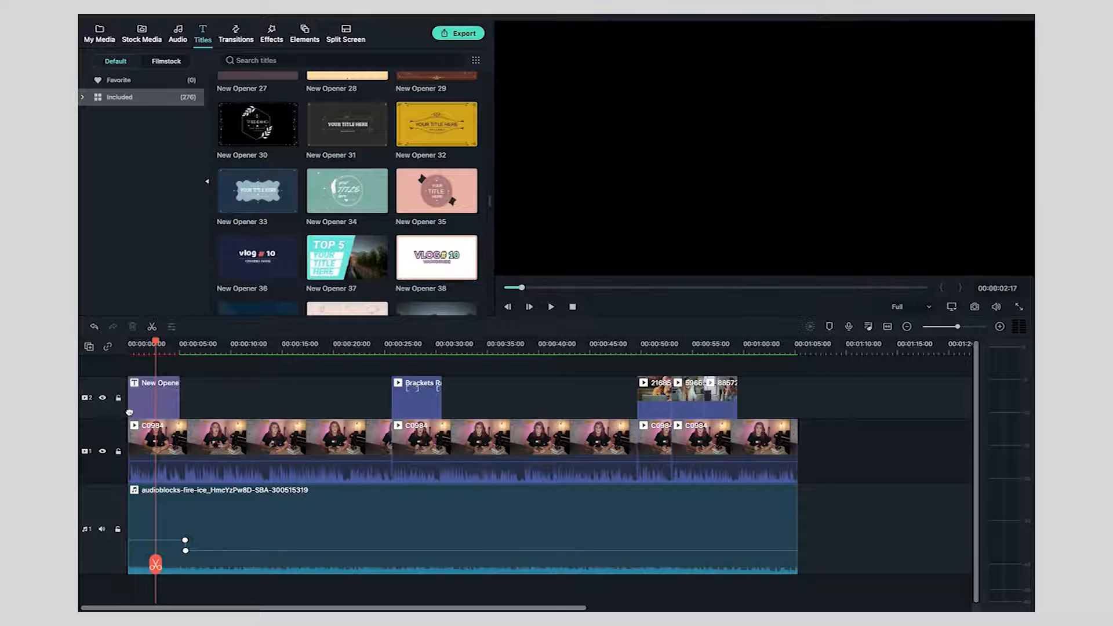
pyautogui.moveTo(848, 550); pyautogui.dragTo(342, 433)
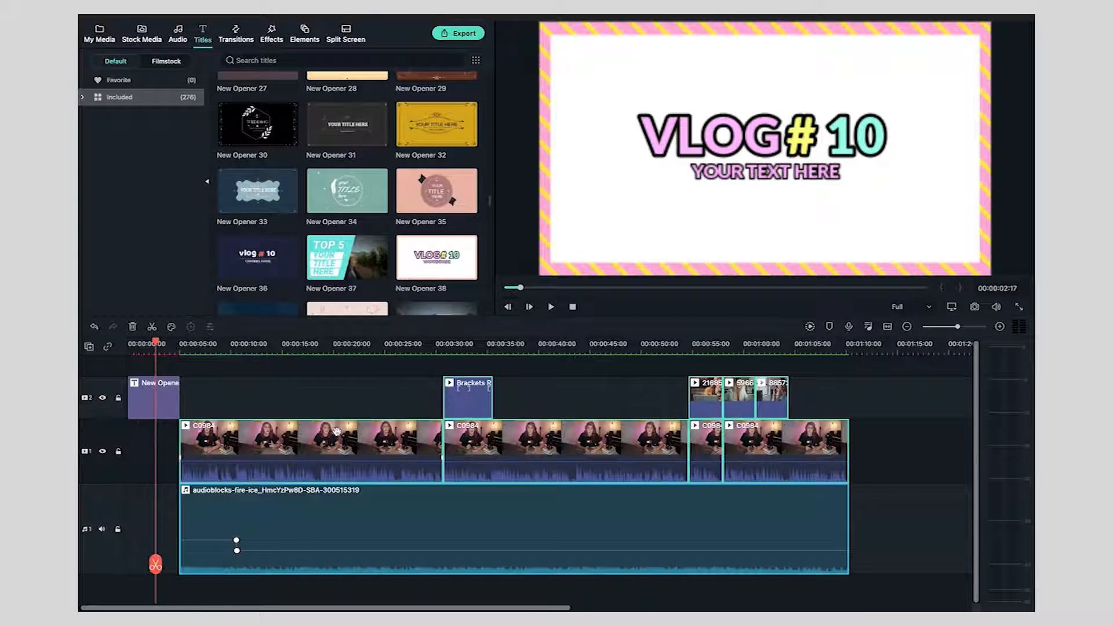
pyautogui.click(160, 398)
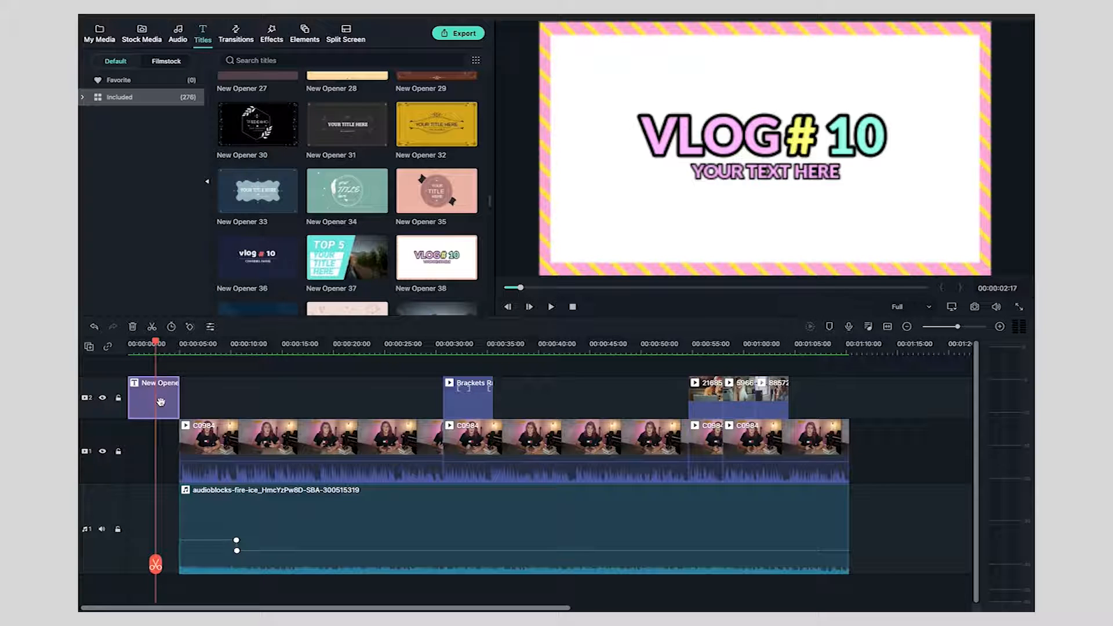
pyautogui.moveTo(179, 401); pyautogui.dragTo(161, 428)
# - Add a Dissolve transition between the opener title and the first video clip and preview it
pyautogui.click(237, 34)
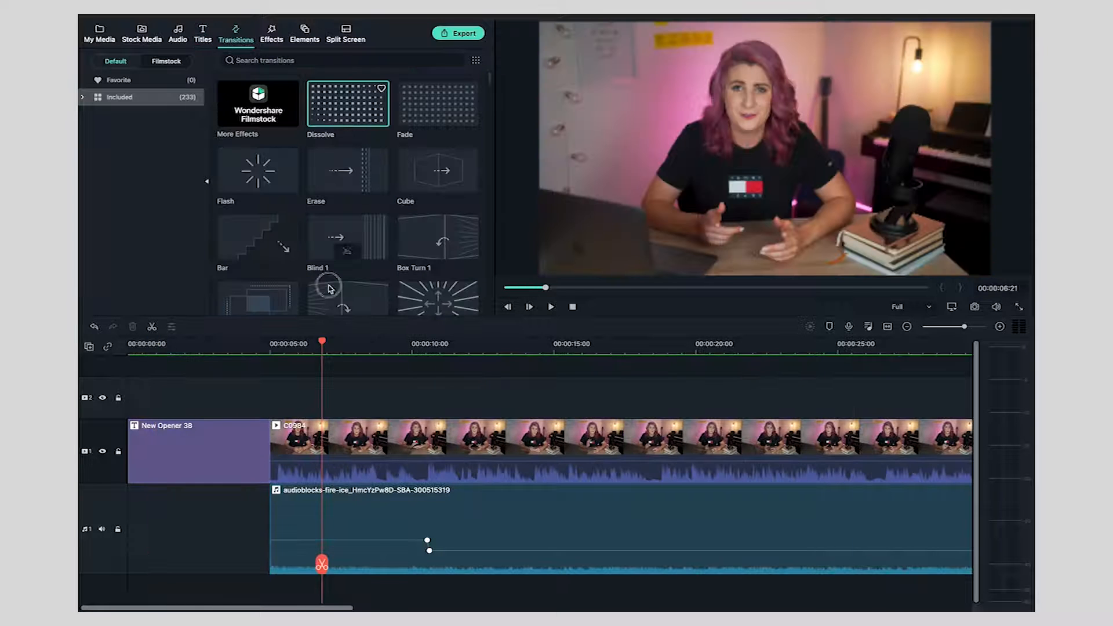
pyautogui.moveTo(329, 289); pyautogui.dragTo(250, 462)
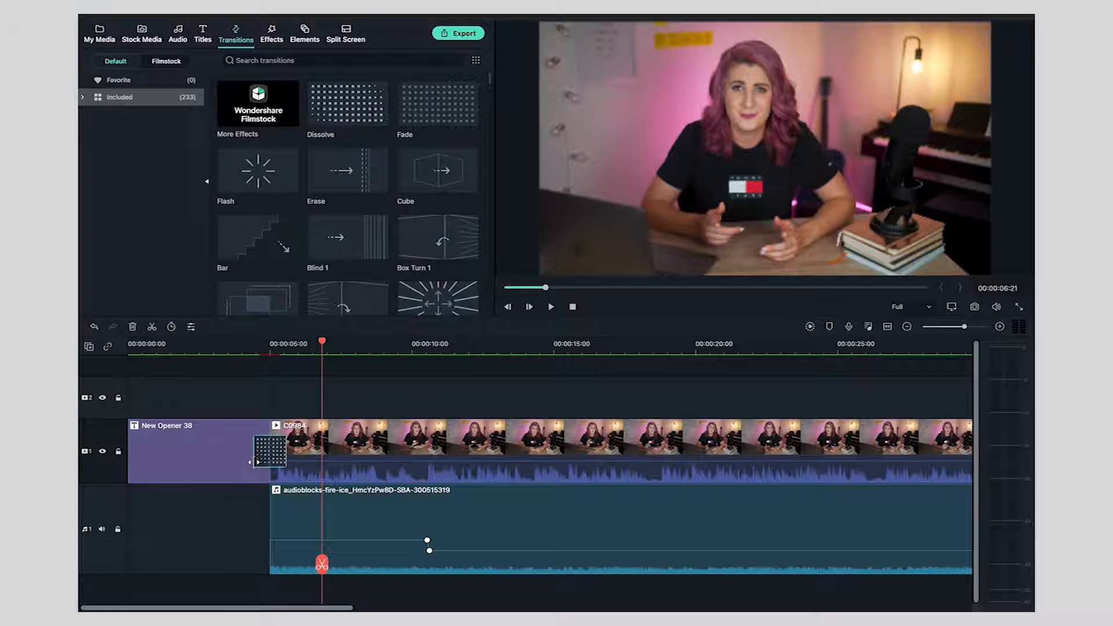
pyautogui.click(217, 352)
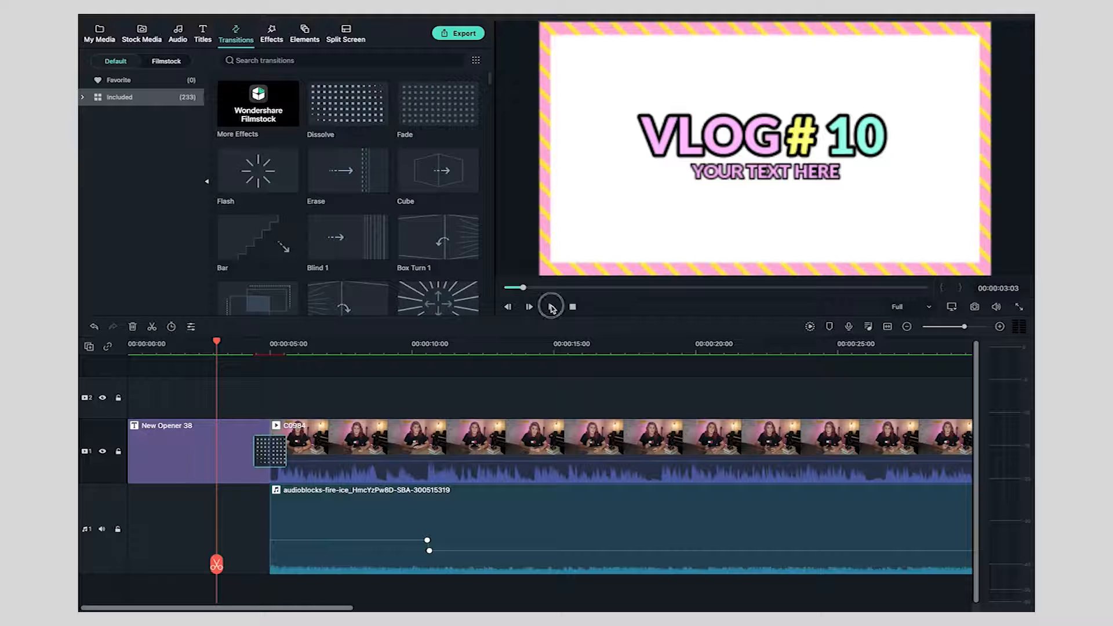
pyautogui.click(551, 307)
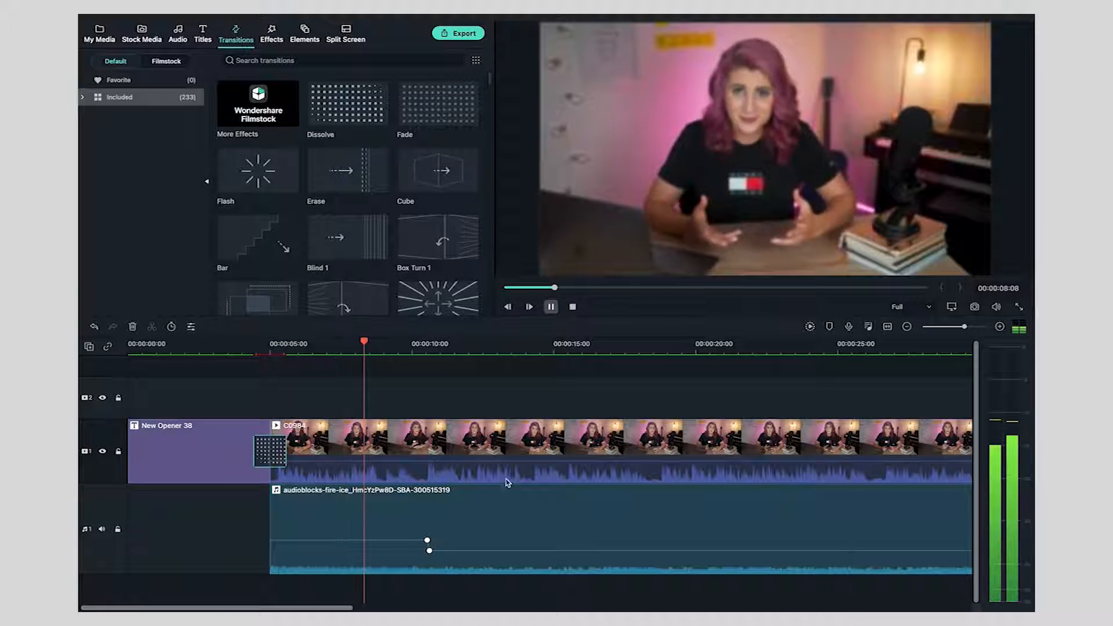
# - Move the music clip to the very start of the timeline so it plays under the opener
pyautogui.moveTo(505, 511); pyautogui.dragTo(358, 527)
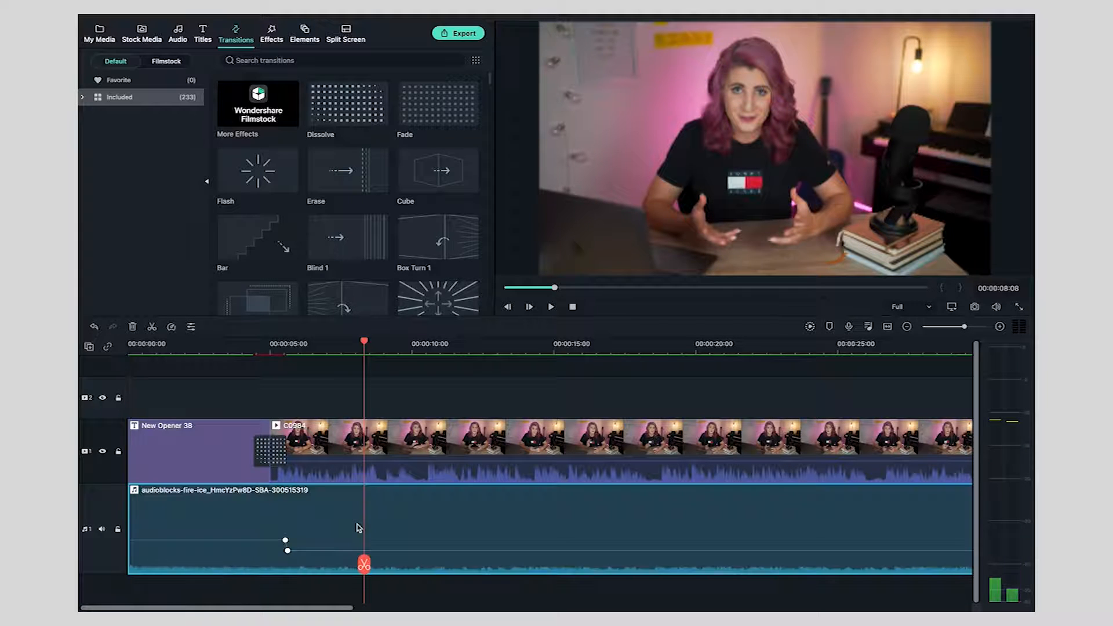
# - Edit the opener title, replacing the word VLOG with "Finding" and removing the # character
pyautogui.click(234, 446)
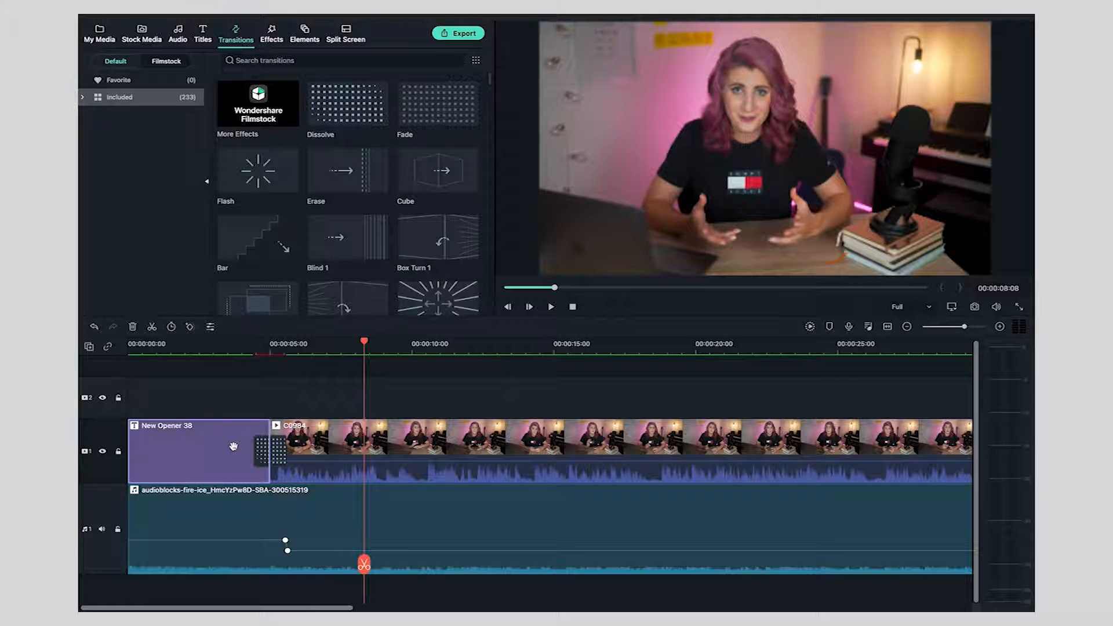
pyautogui.doubleClick(233, 446)
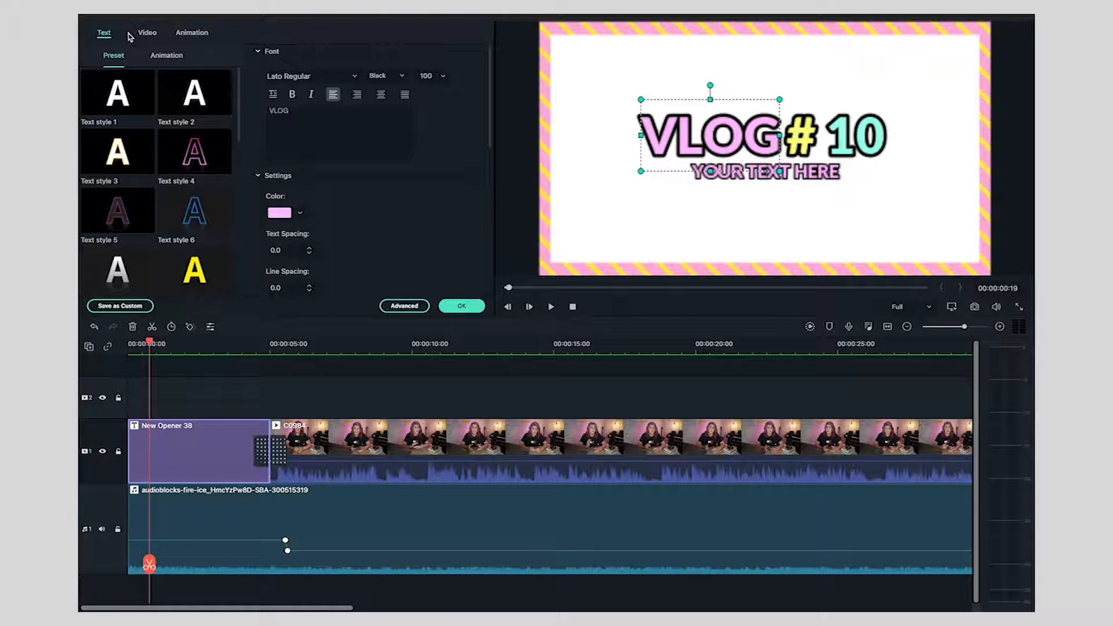
pyautogui.click(342, 128)
pyautogui.press('BackSpace')
pyautogui.press('BackSpace')
pyautogui.press('BackSpace')
pyautogui.press('BackSpace')
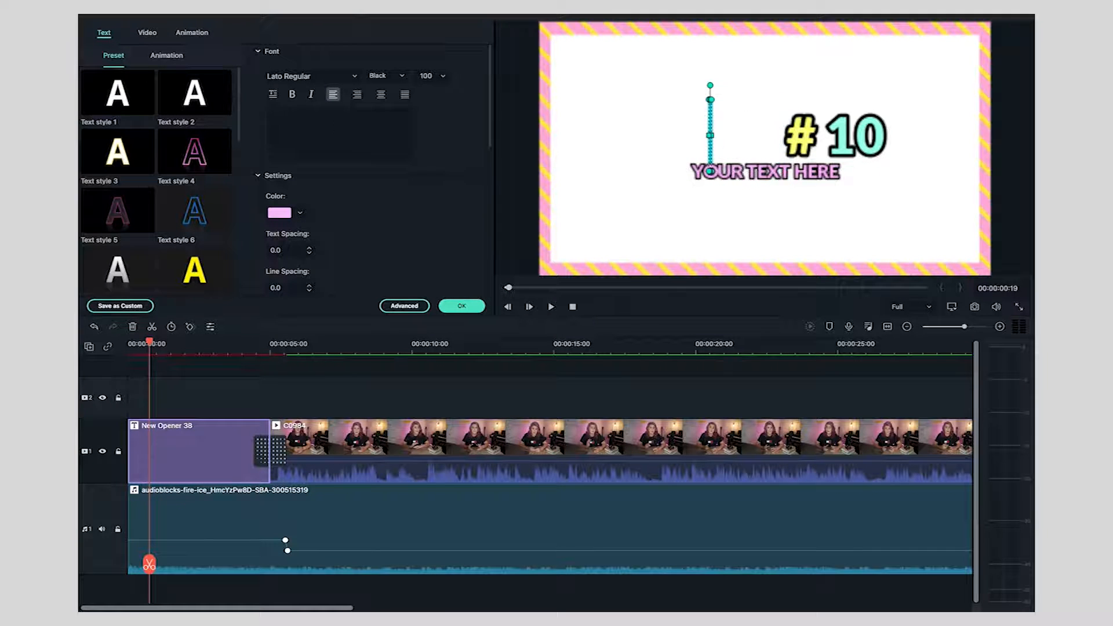
pyautogui.write('F')
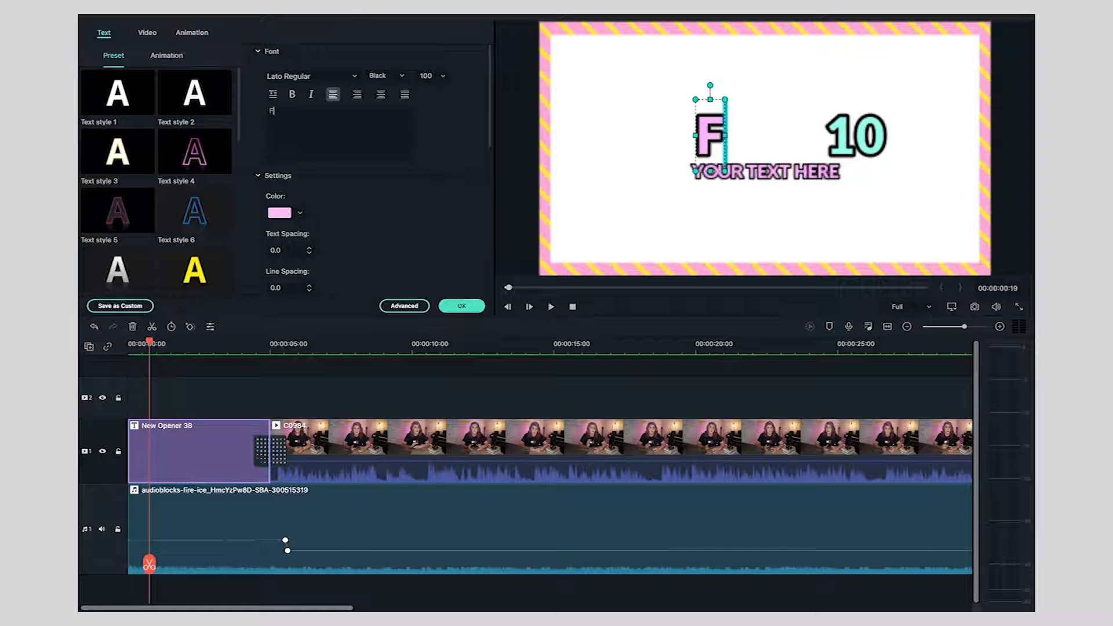
pyautogui.write('inding')
# - Replace the number 10 in the opener title with "Music"
pyautogui.click(857, 135)
pyautogui.press('BackSpace')
pyautogui.press('BackSpace')
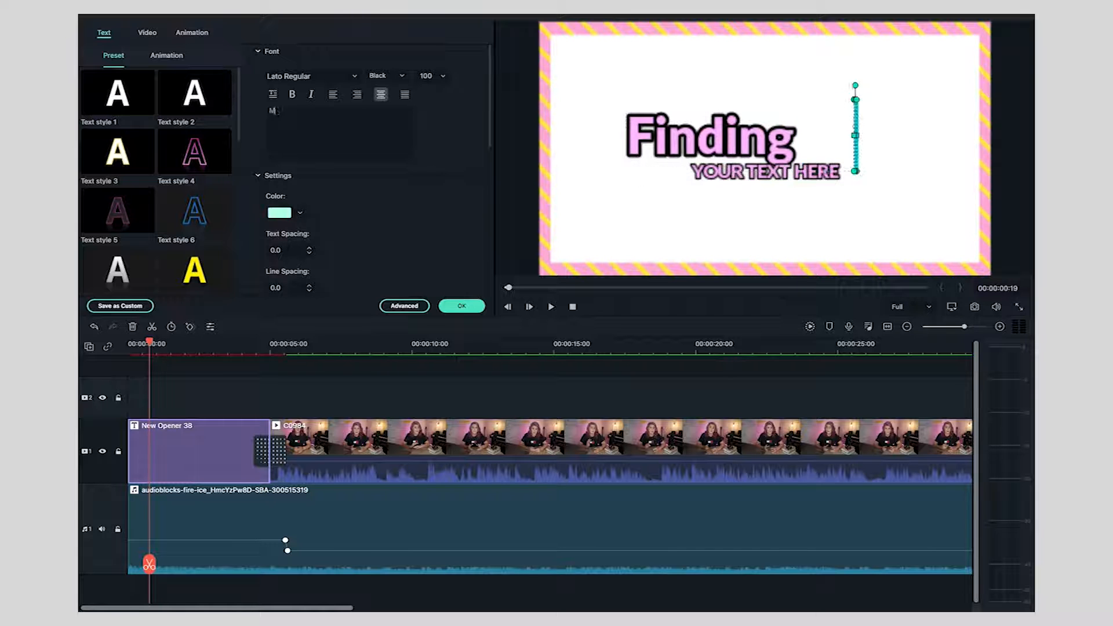
pyautogui.write('Music')
# - Change the opener's subtitle text to "For Your Videos" and colour it yellow
pyautogui.click(765, 172)
pyautogui.hotkey('ctrl', 'a')
pyautogui.write('For Your Videos')
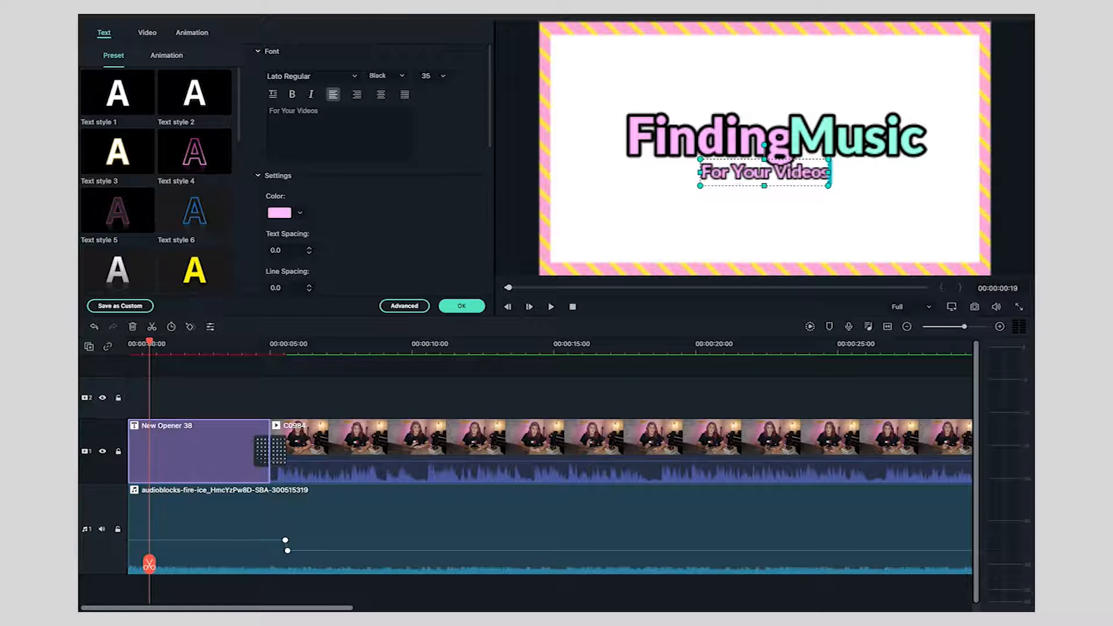
pyautogui.click(355, 77)
pyautogui.click(358, 65)
pyautogui.click(294, 210)
pyautogui.click(358, 283)
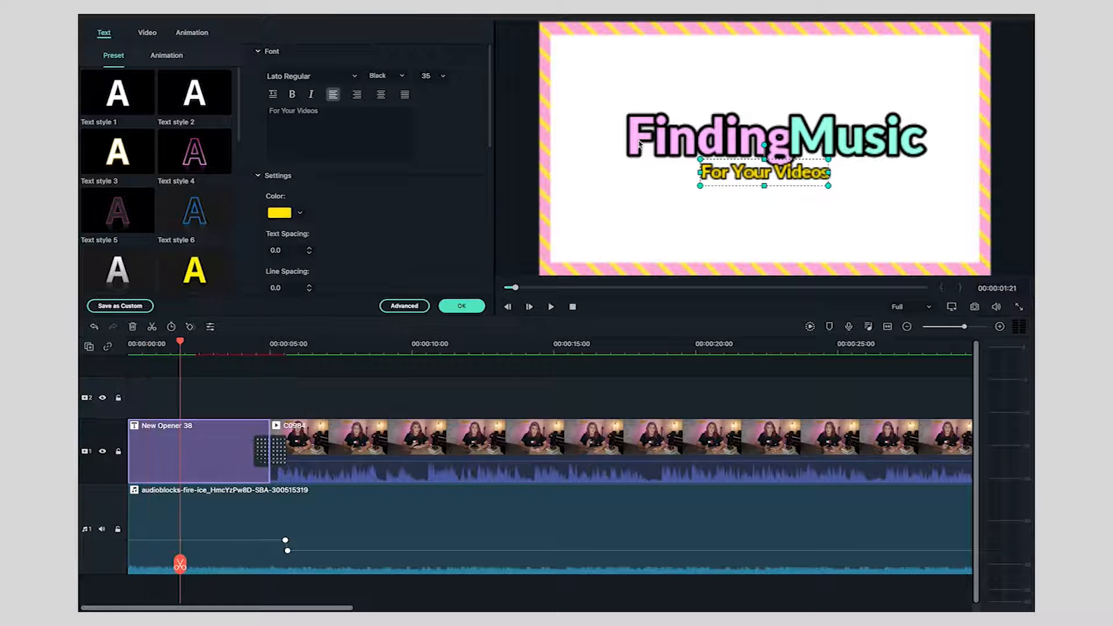
# - Shift the word "Finding" horizontally away from "Music" to leave a space between the two words
pyautogui.click(640, 145)
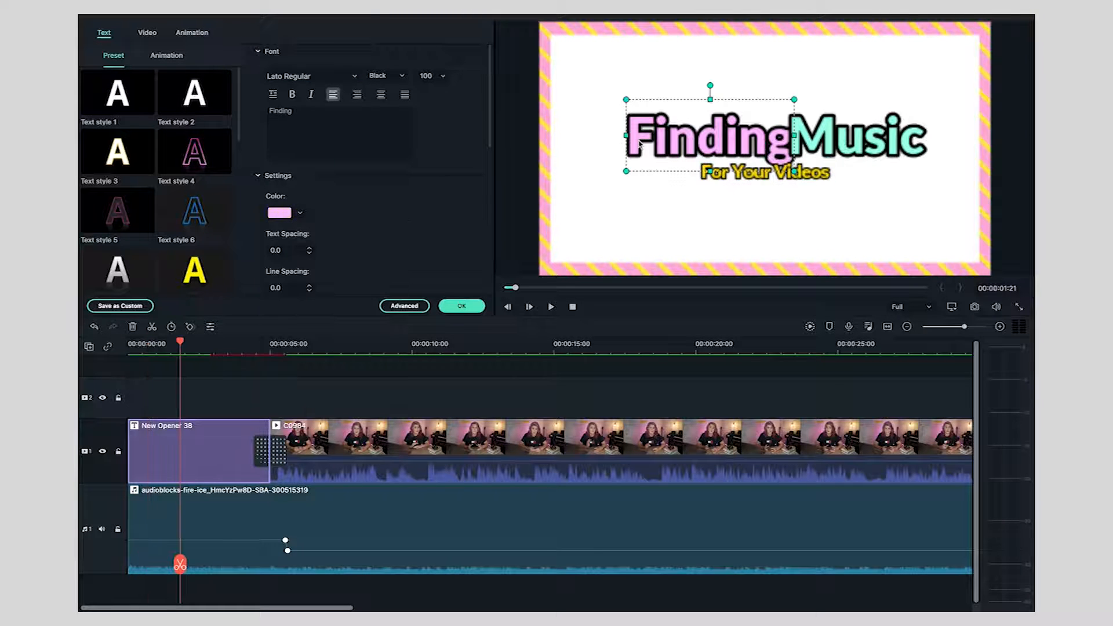
pyautogui.scroll(-10, 439, 182)
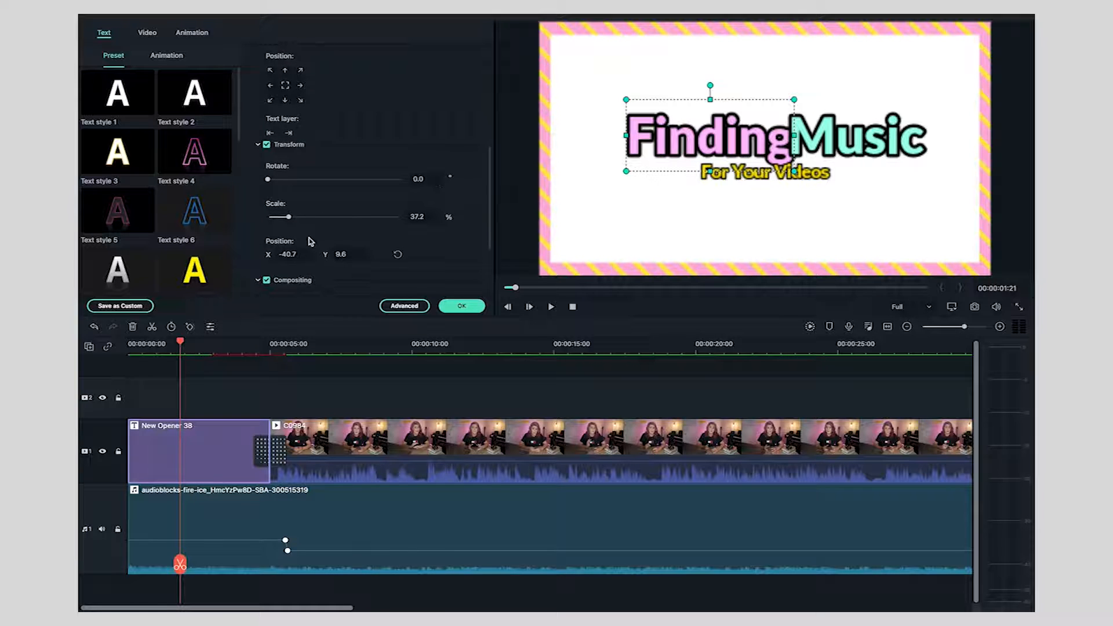
pyautogui.moveTo(278, 254); pyautogui.dragTo(279, 254)
pyautogui.click(840, 145)
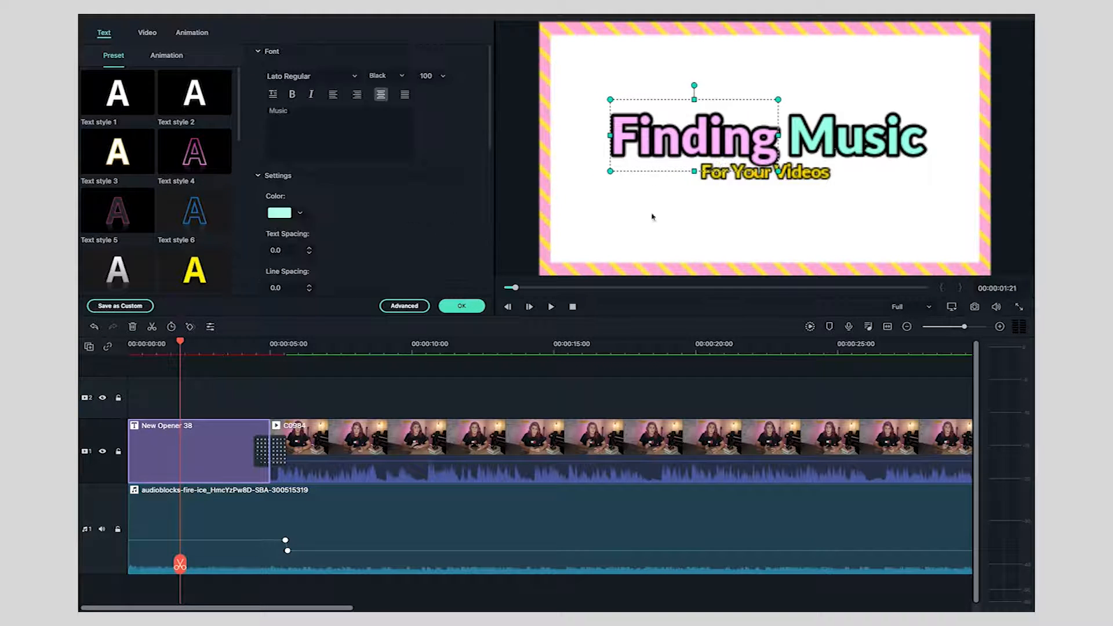
# - Lower the "For Your Videos" subtitle to a Y position of about -27.3, clear of the main title
pyautogui.click(736, 173)
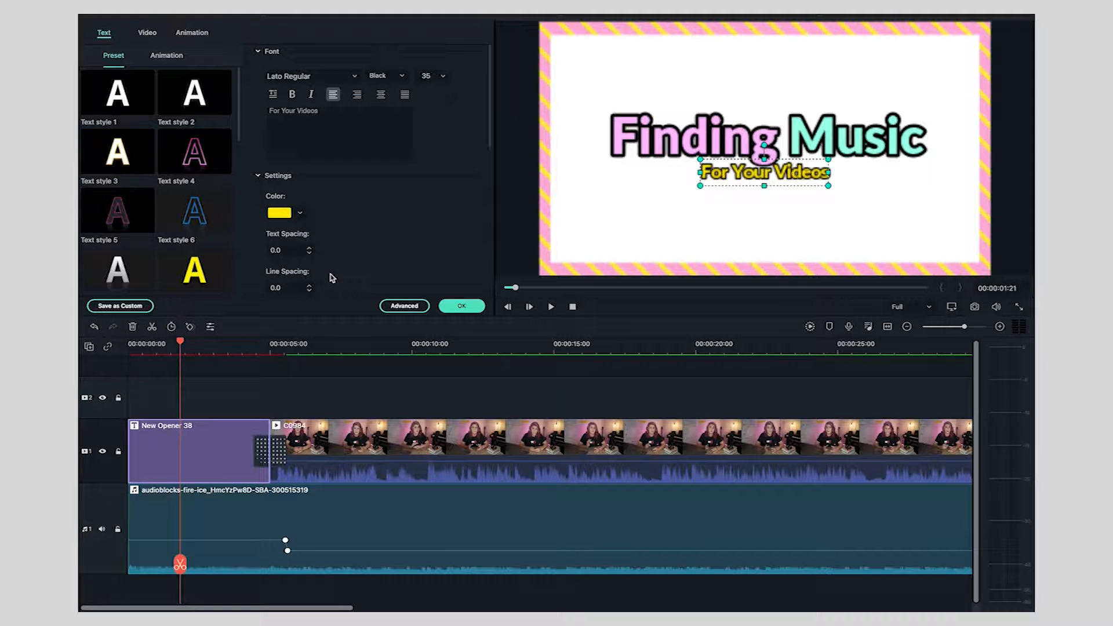
pyautogui.scroll(-3, 406, 220)
pyautogui.scroll(-2, 410, 224)
pyautogui.scroll(-2, 328, 259)
pyautogui.moveTo(344, 250)
pyautogui.mouseDown()
pyautogui.moveTo(367, 252)
pyautogui.moveTo(331, 251)
pyautogui.mouseUp()
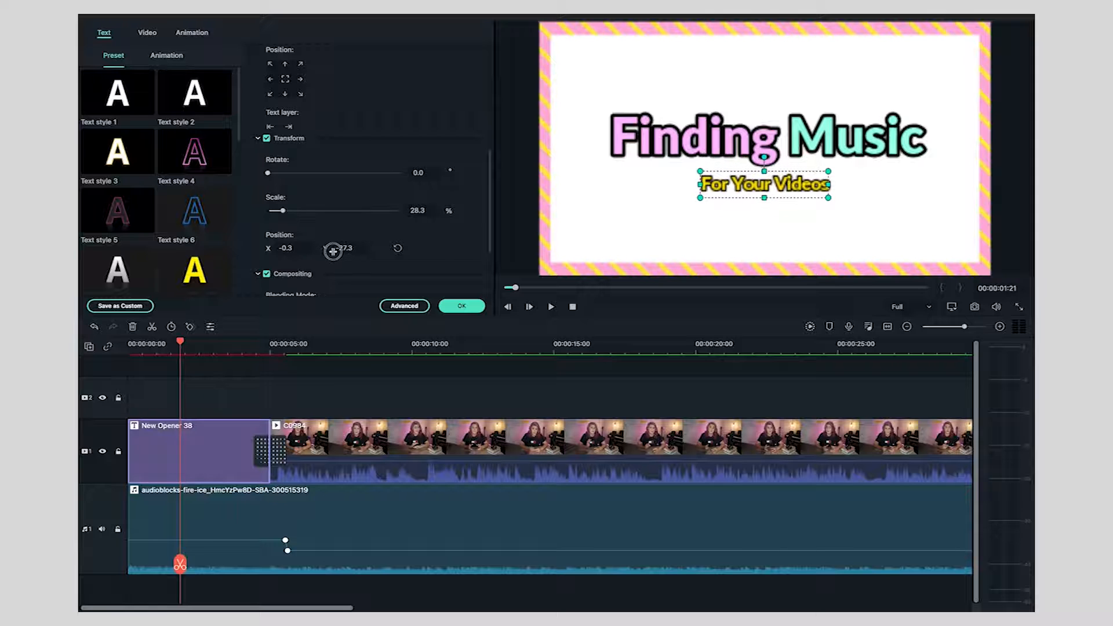
pyautogui.scroll(3, 293, 217)
pyautogui.scroll(3, 299, 216)
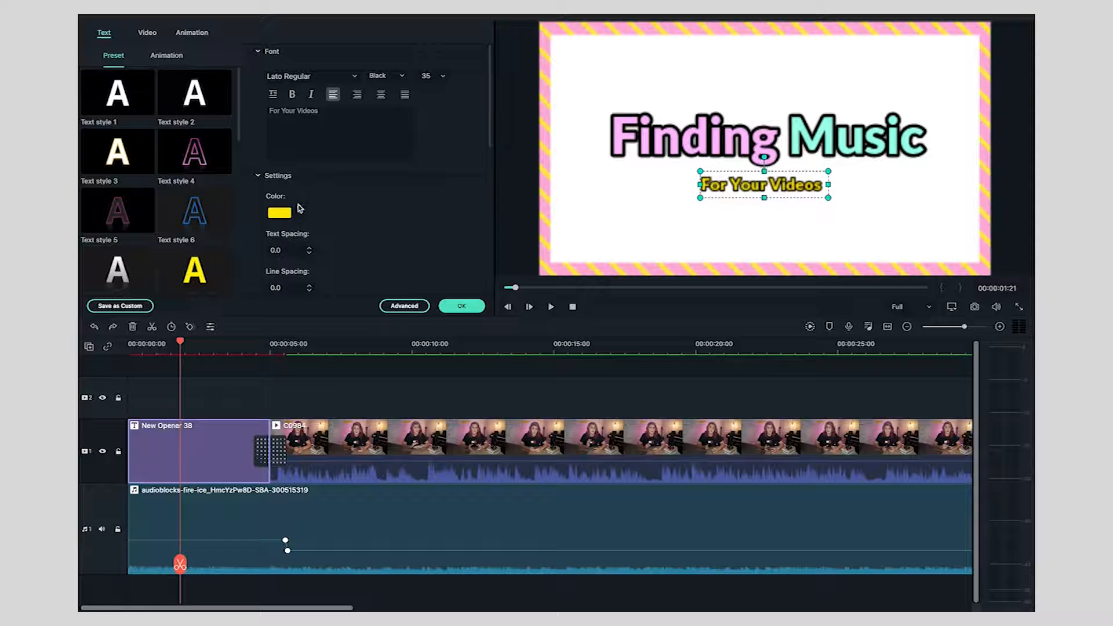
# - Try a font size of 36 for the "For Your Videos" subtitle
pyautogui.click(444, 76)
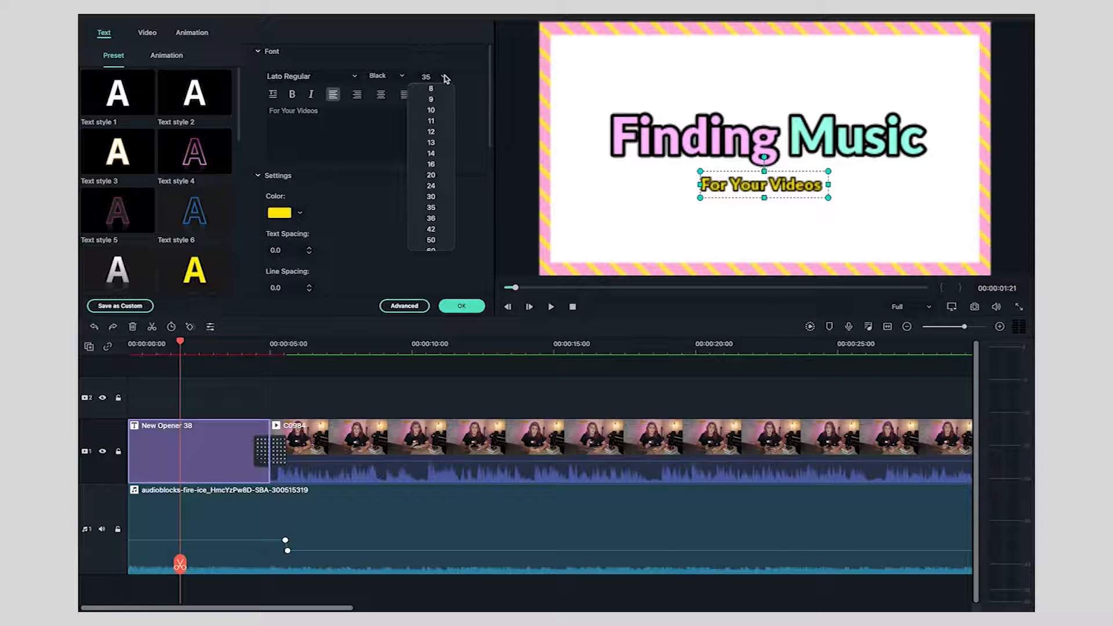
pyautogui.click(436, 218)
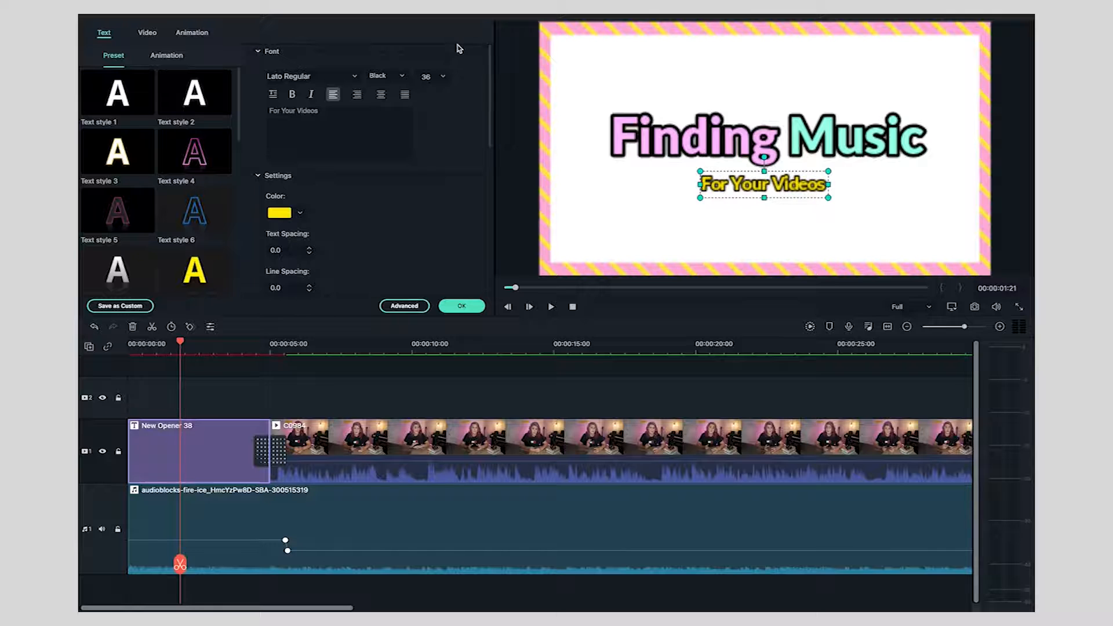
pyautogui.click(445, 76)
pyautogui.click(436, 218)
pyautogui.press('super+z')
# - Set the "For Your Videos" font size to 42, enlarge and centre its text box under the main title, and apply the title edits
pyautogui.click(446, 77)
pyautogui.click(436, 223)
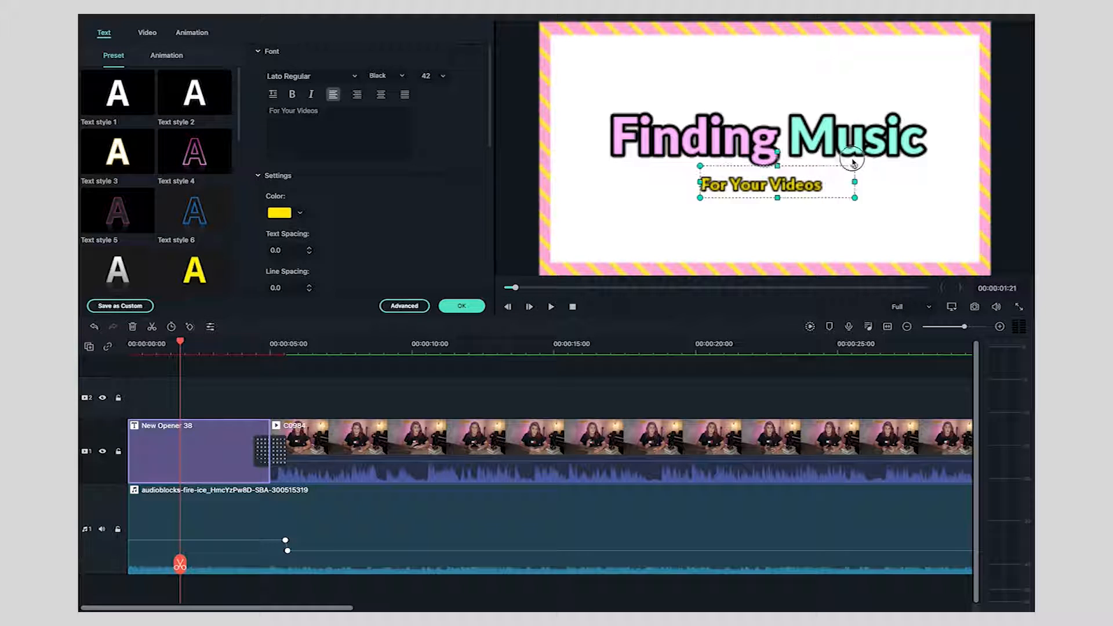
pyautogui.moveTo(828, 175)
pyautogui.mouseDown()
pyautogui.moveTo(815, 183)
pyautogui.moveTo(833, 187)
pyautogui.mouseUp()
pyautogui.press('Up')
pyautogui.press('Up')
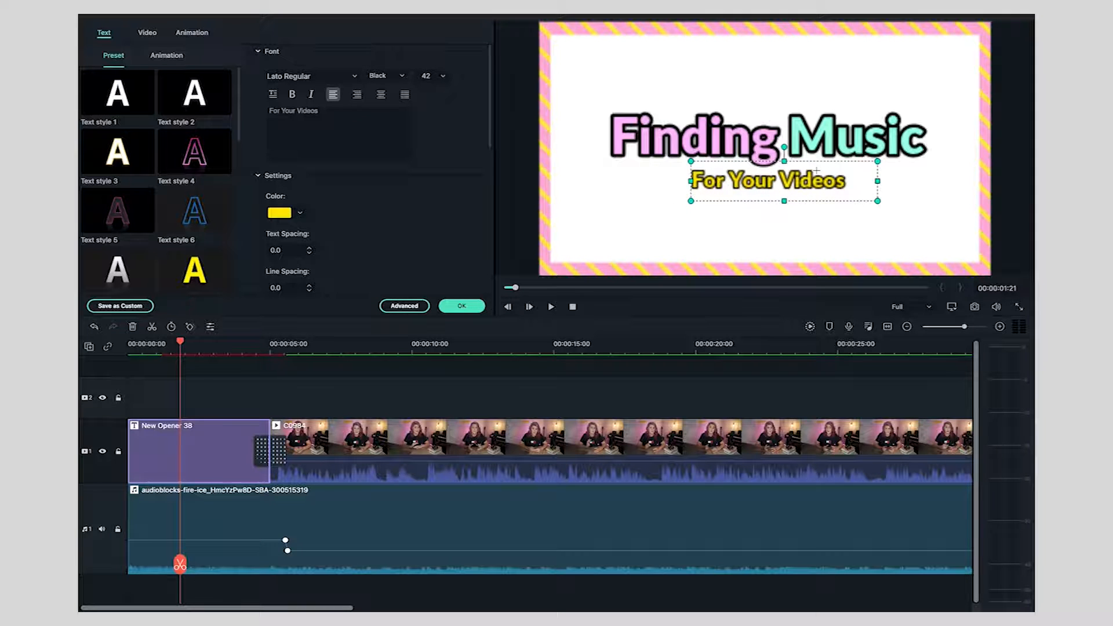
pyautogui.click(458, 307)
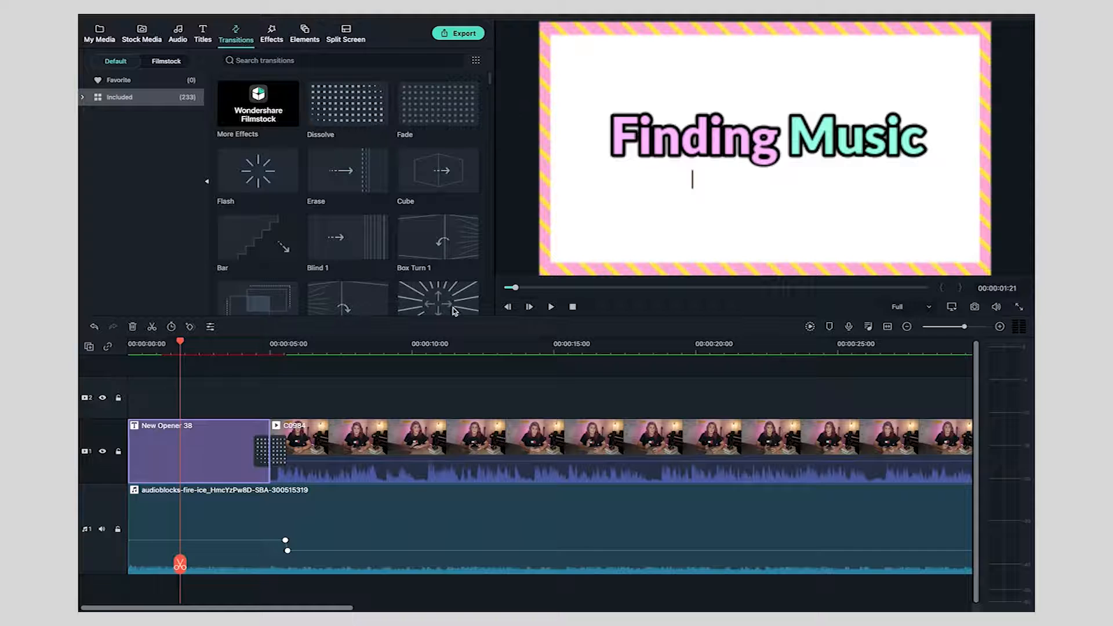
# - Play the edited video from the beginning through the opener and into the first clip
pyautogui.moveTo(181, 343); pyautogui.dragTo(87, 369)
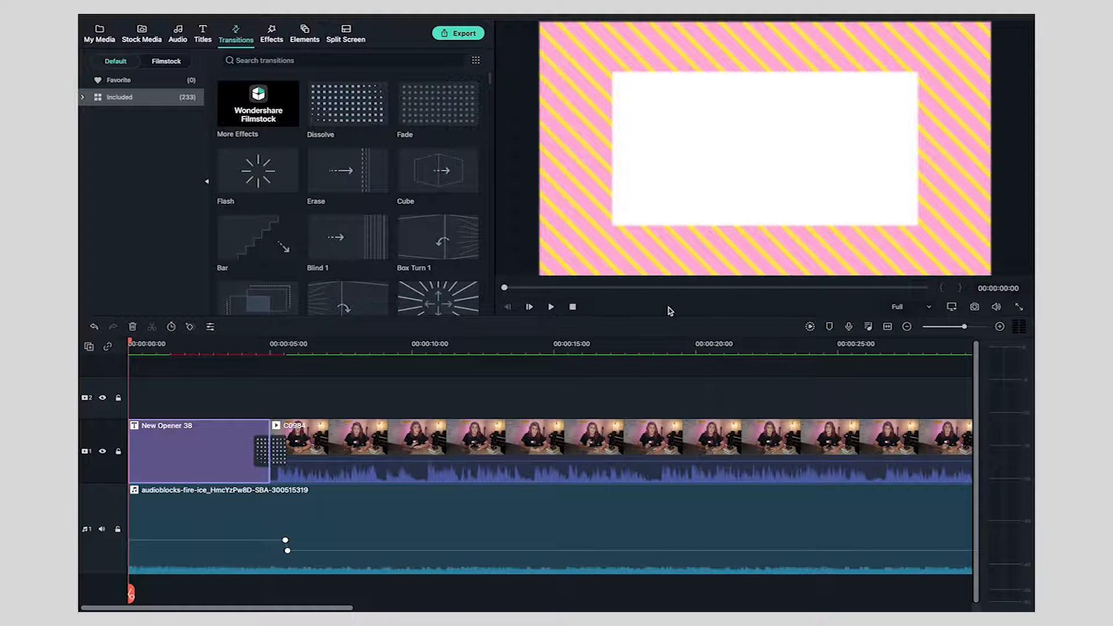
pyautogui.click(907, 327)
pyautogui.click(552, 307)
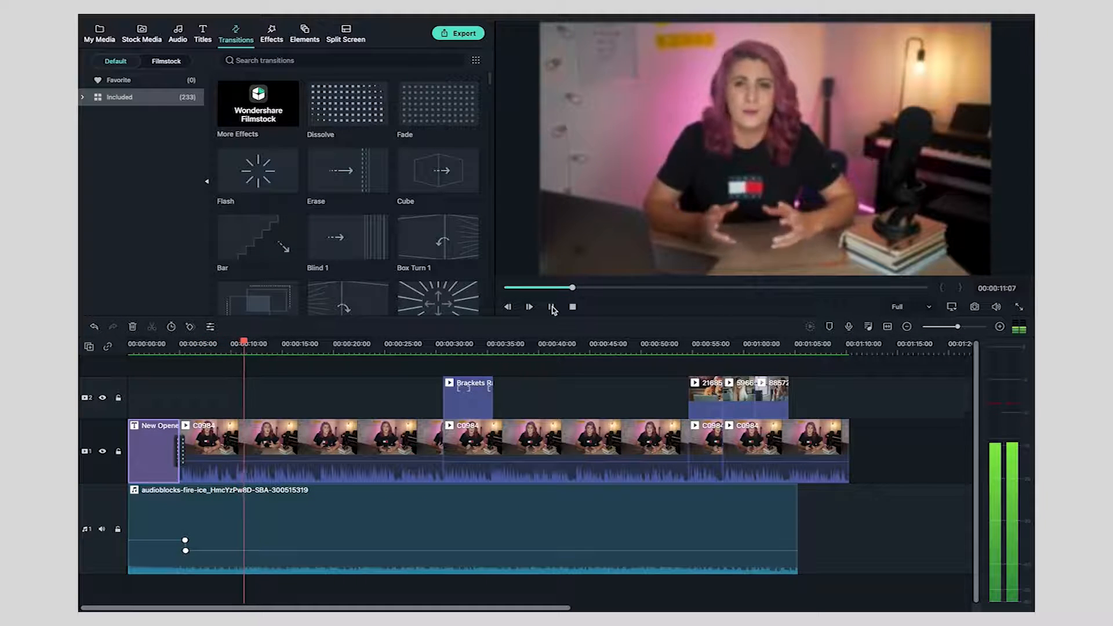
pyautogui.click(552, 307)
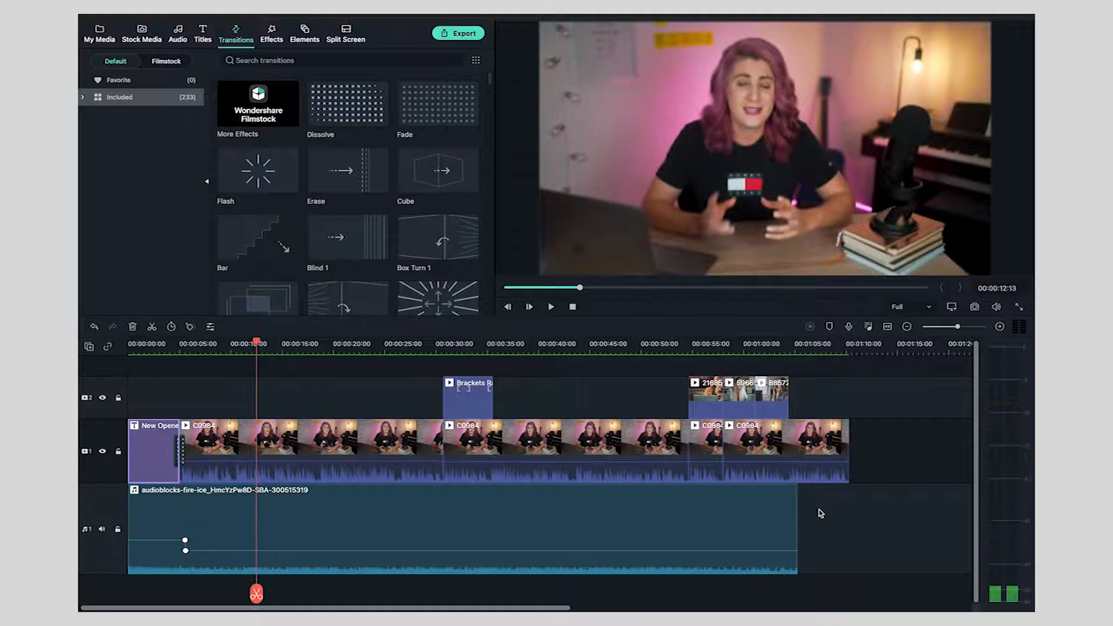
# - Extend the end of the music clip to line up with the end of the last video clip
pyautogui.moveTo(796, 523); pyautogui.dragTo(846, 522)
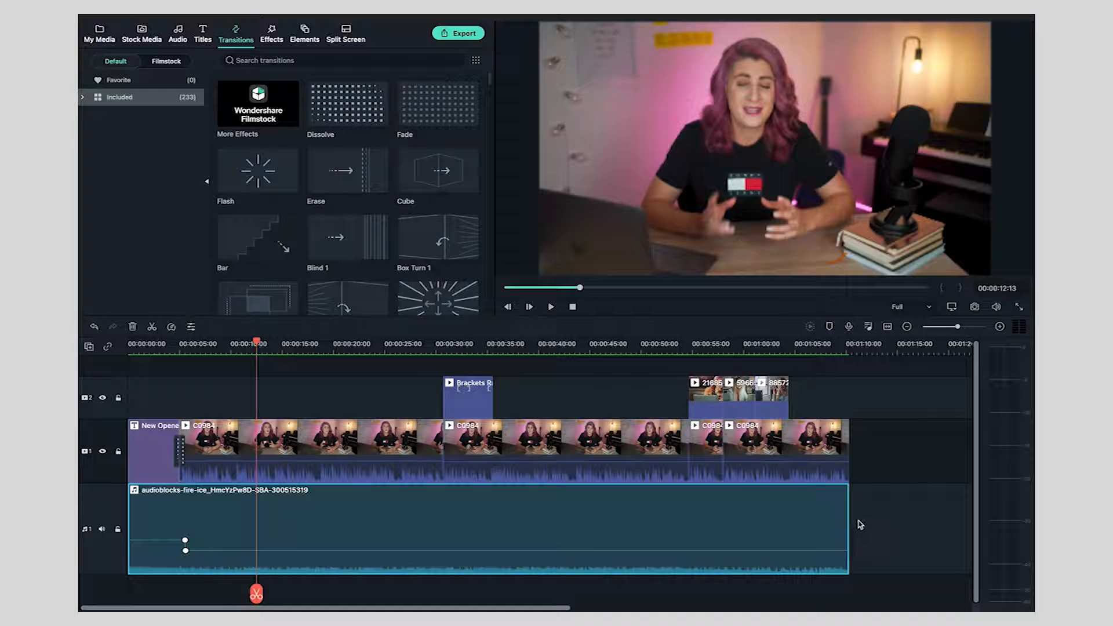
# - Set up an MP4 export named "Finding Music For Videos", saved to the Documents folder
pyautogui.click(464, 34)
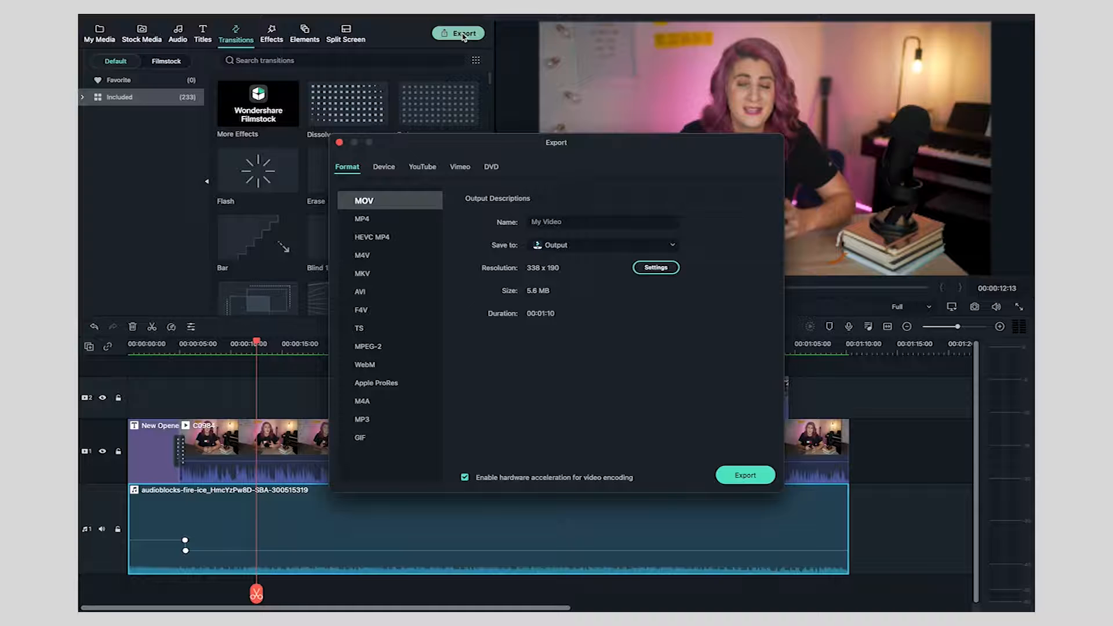
pyautogui.click(361, 220)
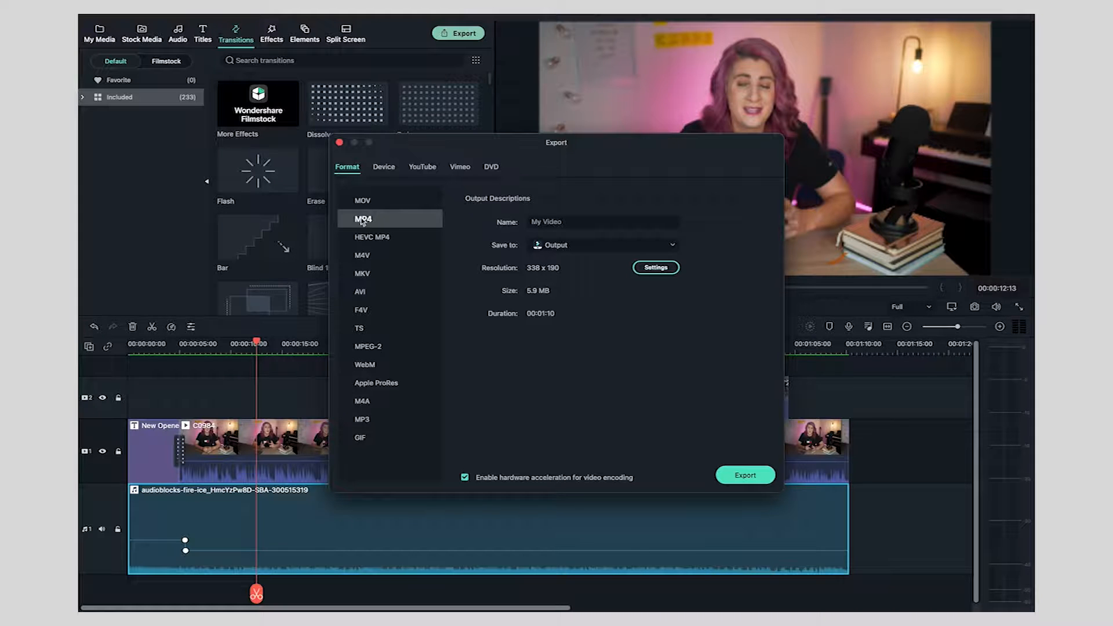
pyautogui.click(652, 222)
pyautogui.press('super+a')
pyautogui.write('F')
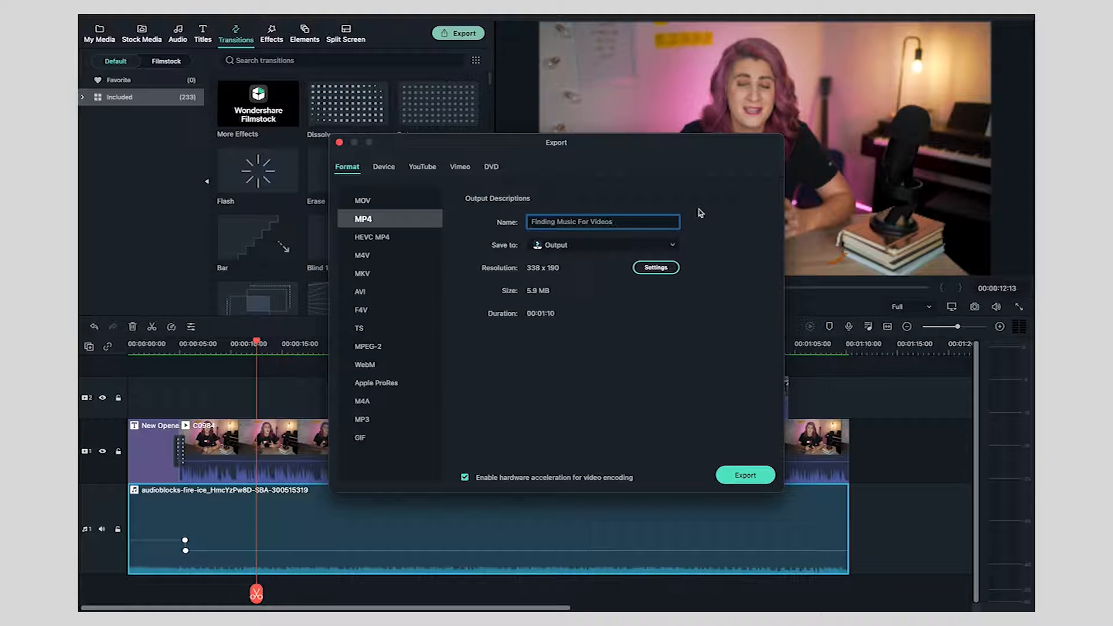
pyautogui.click(673, 245)
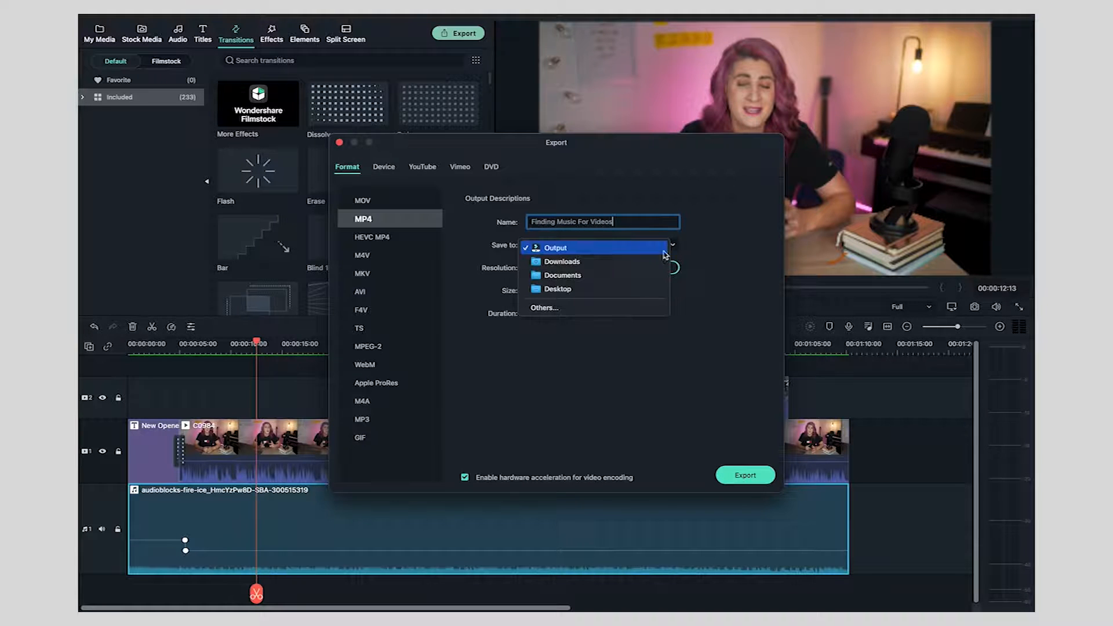
pyautogui.click(641, 275)
# - Set the MP4 export's resolution to 1920 x 1080 and its quality to Best
pyautogui.click(654, 268)
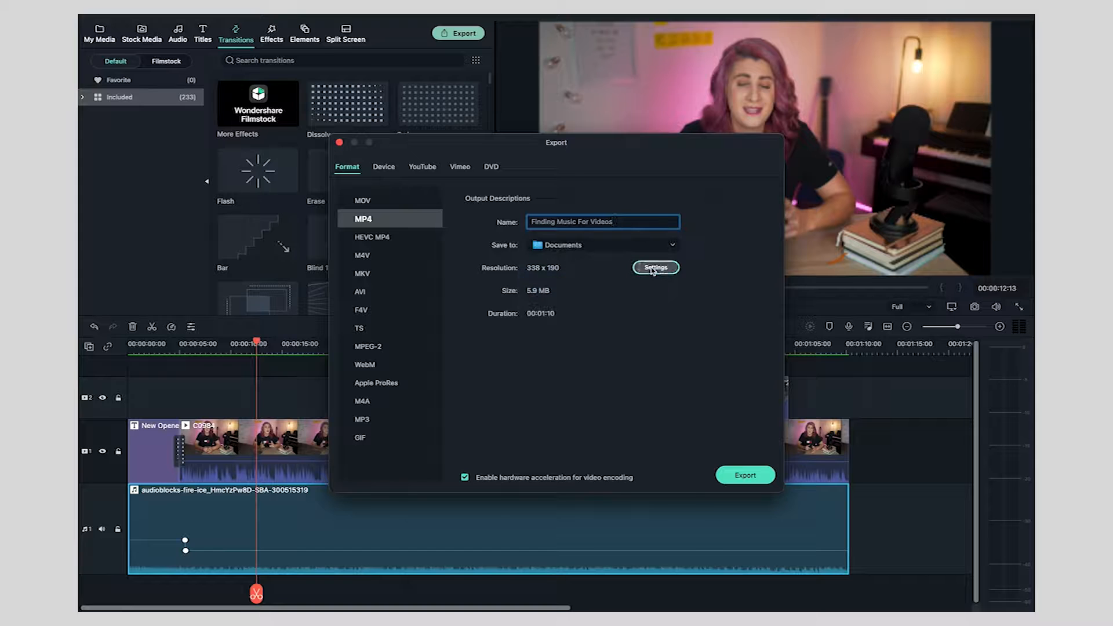
pyautogui.click(640, 286)
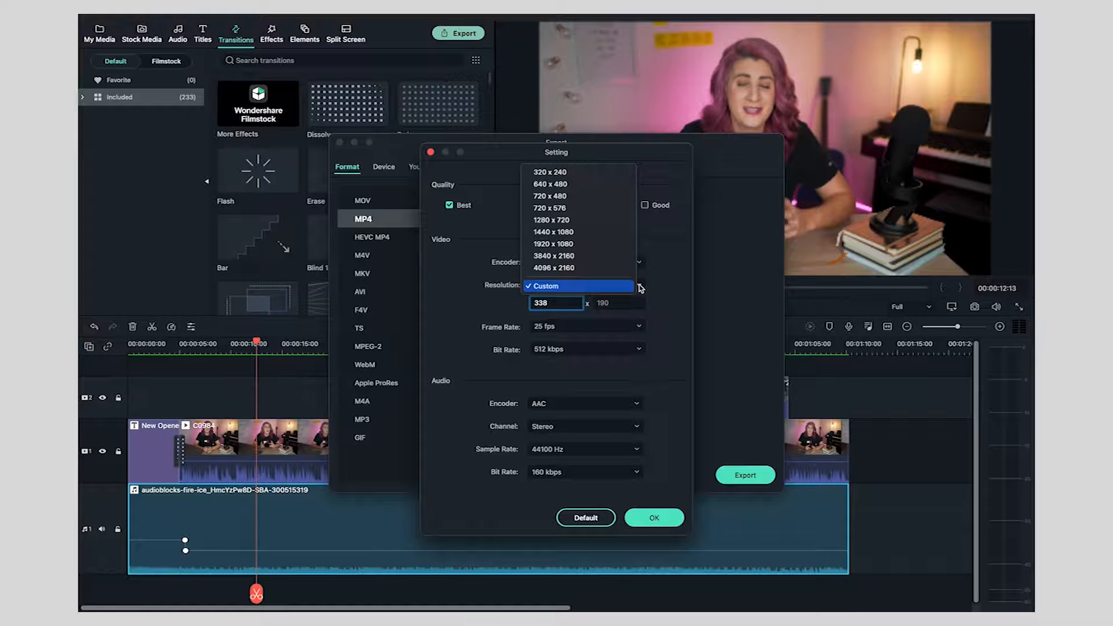
pyautogui.click(567, 244)
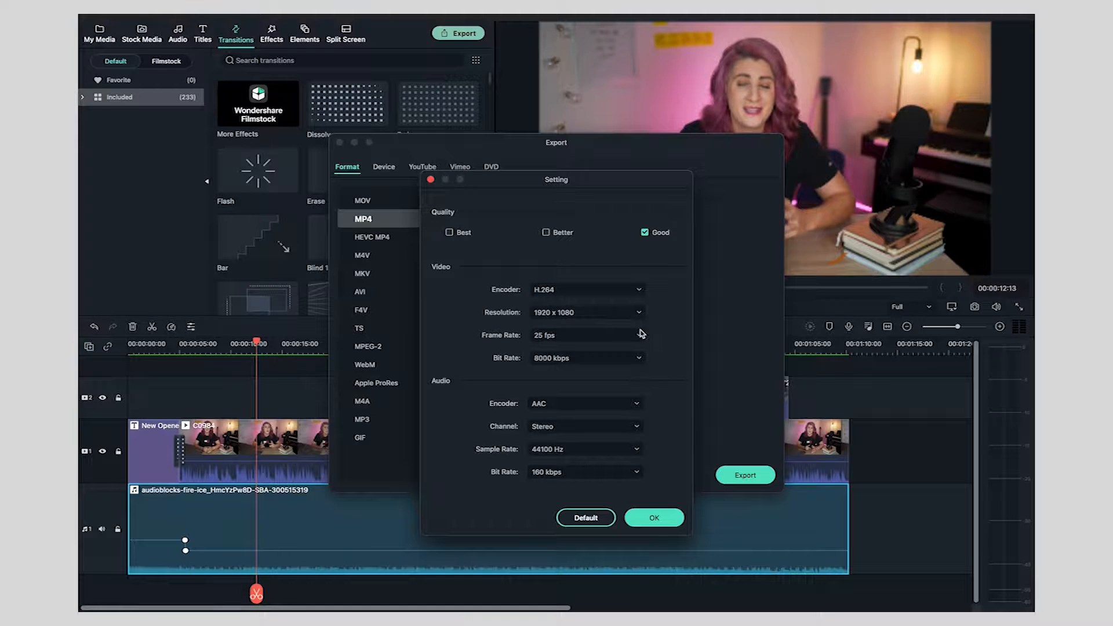
pyautogui.click(546, 232)
pyautogui.click(450, 233)
# - Check the video and audio bit rate options, keep the Best preset's values, and apply the export settings
pyautogui.click(638, 359)
pyautogui.click(656, 363)
pyautogui.click(637, 472)
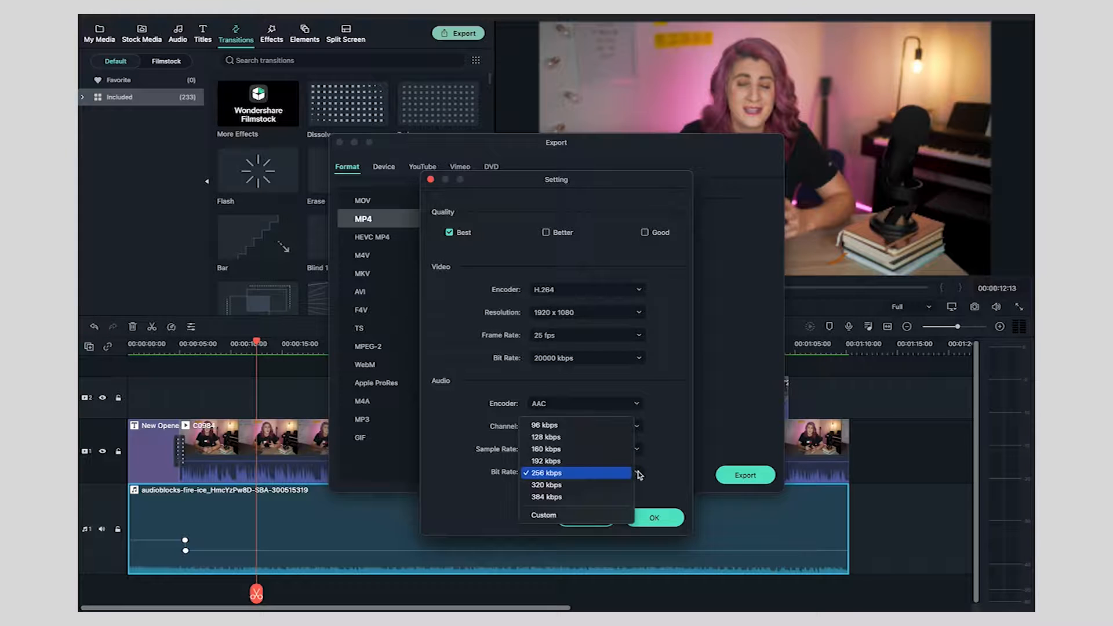
pyautogui.click(665, 474)
pyautogui.click(653, 515)
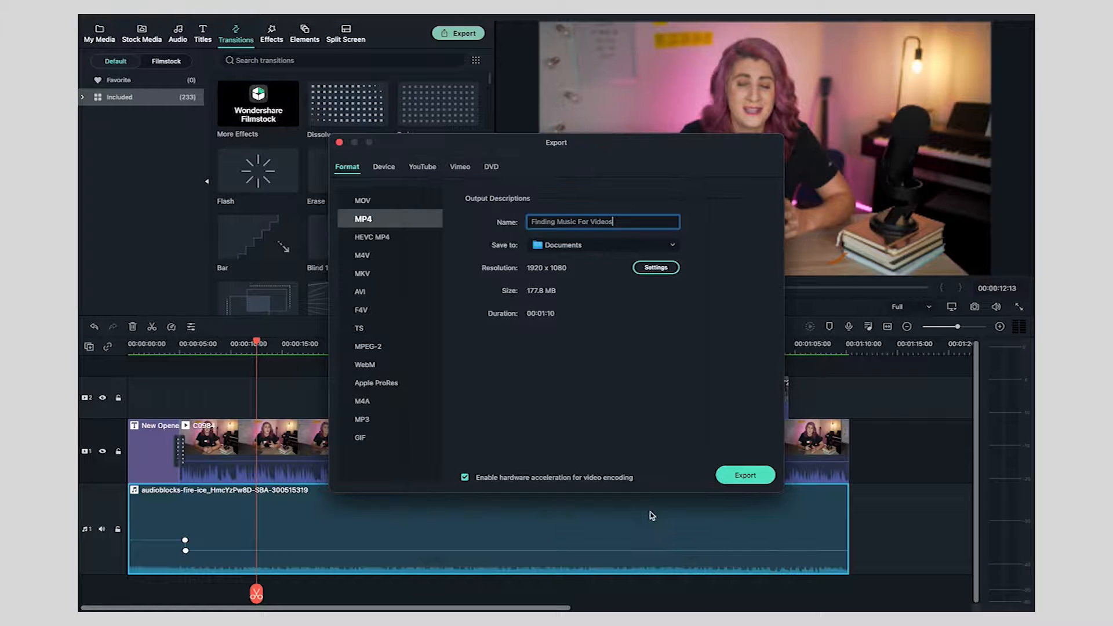
# - Look through the export options for Device, YouTube, Vimeo and DVD
pyautogui.click(385, 169)
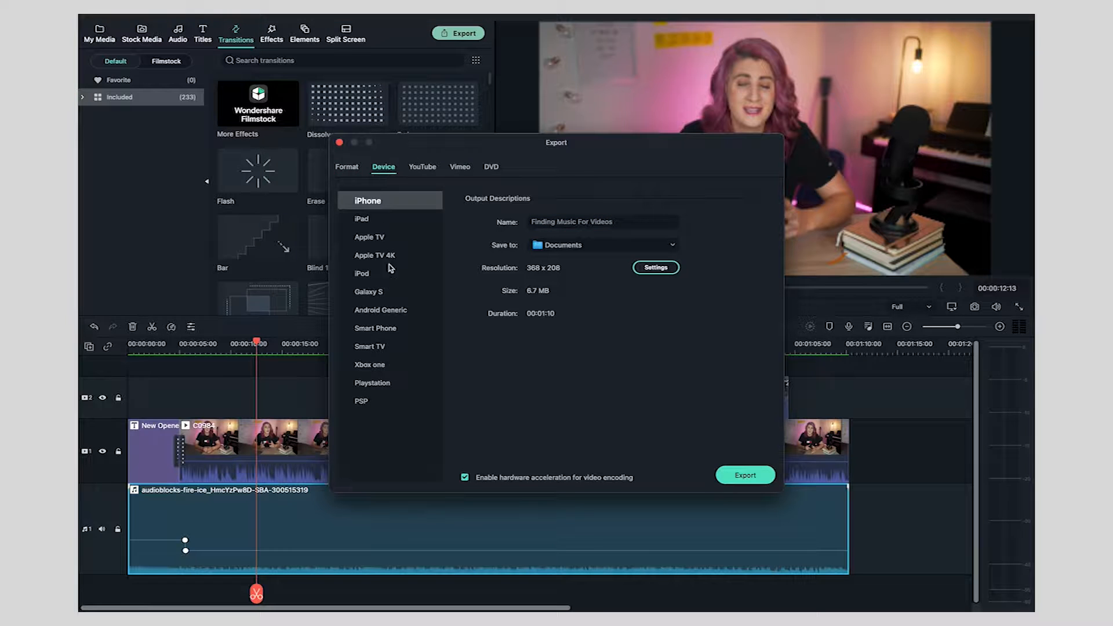
pyautogui.click(423, 168)
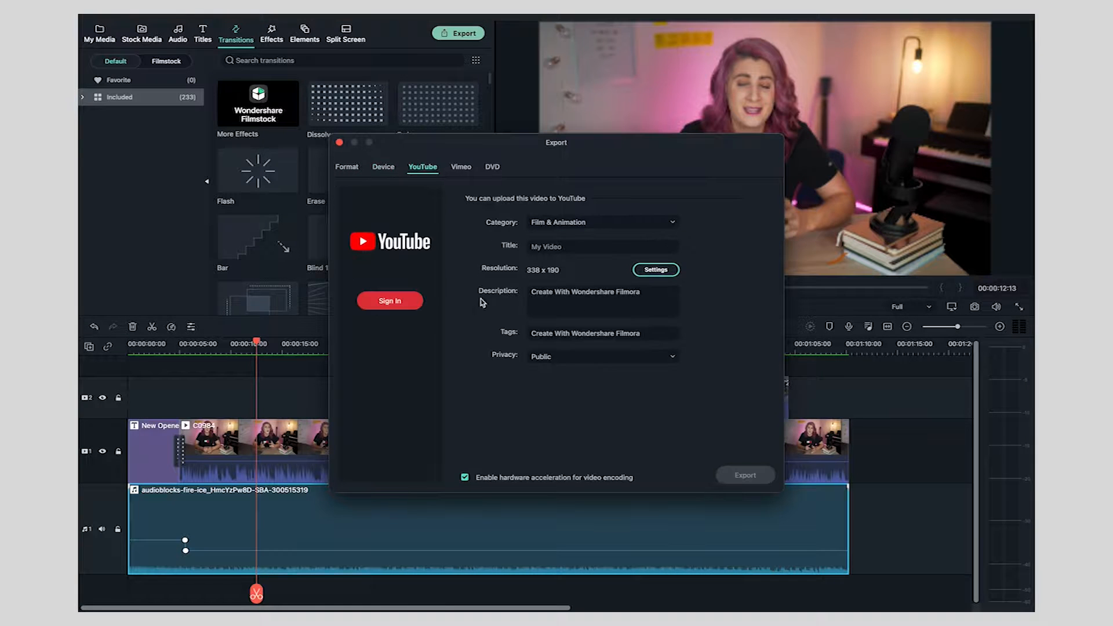
pyautogui.click(459, 170)
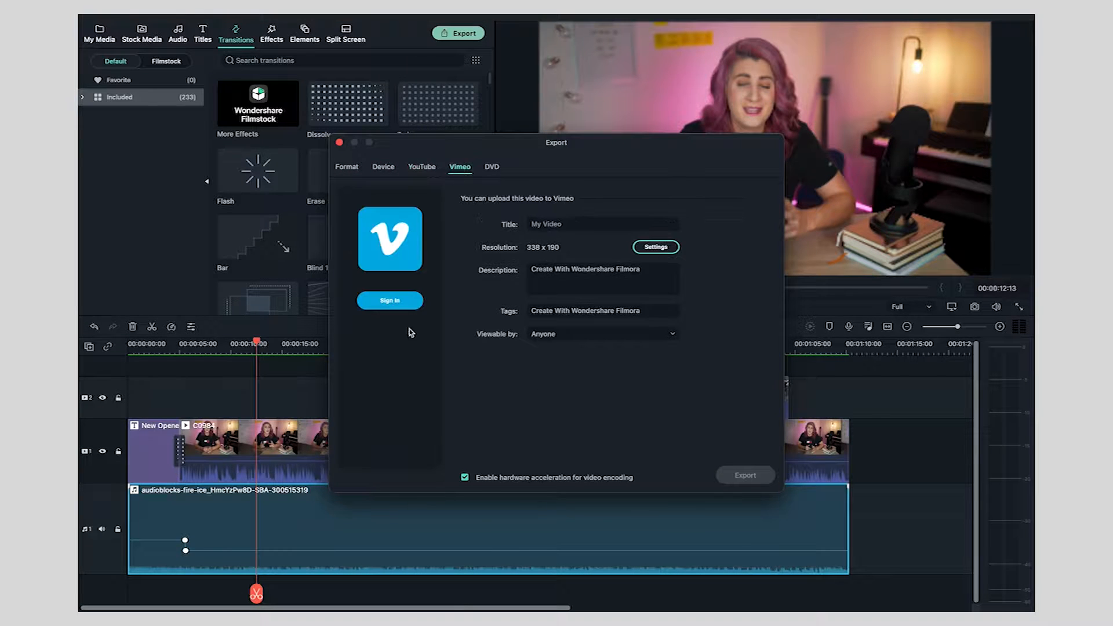
pyautogui.click(492, 168)
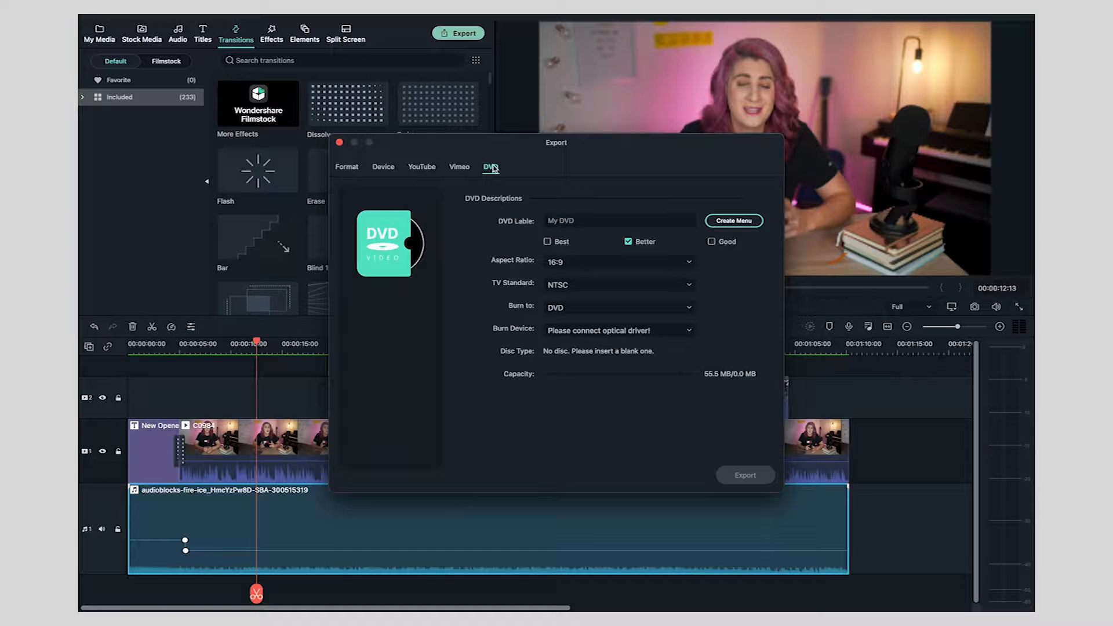
# - Return to the MP4 format settings and export the video to the Desktop folder
pyautogui.click(357, 168)
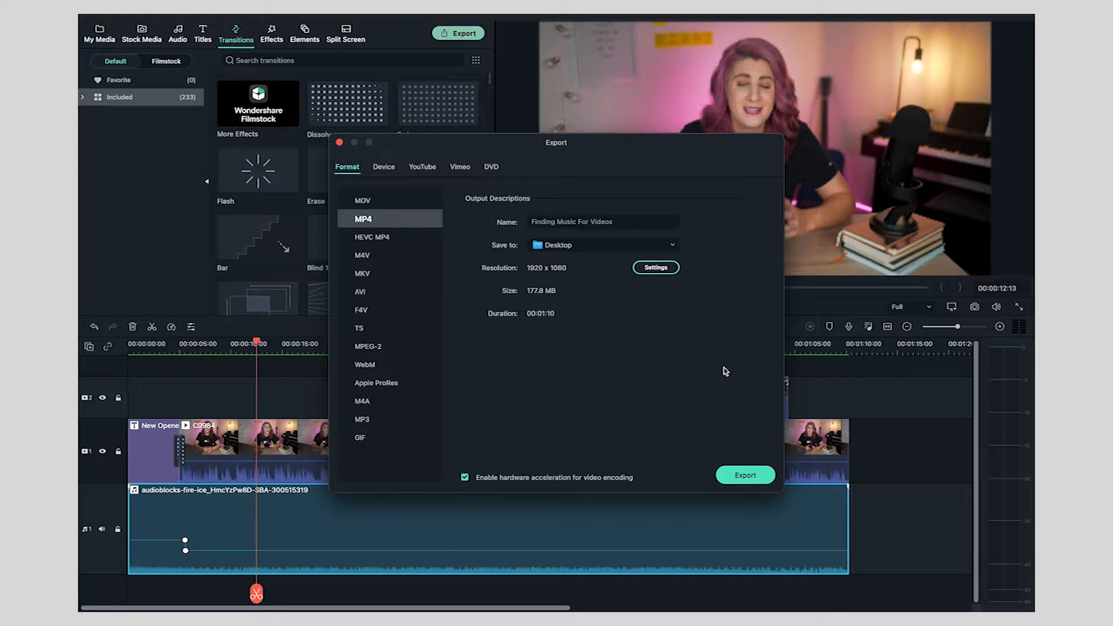
pyautogui.click(746, 476)
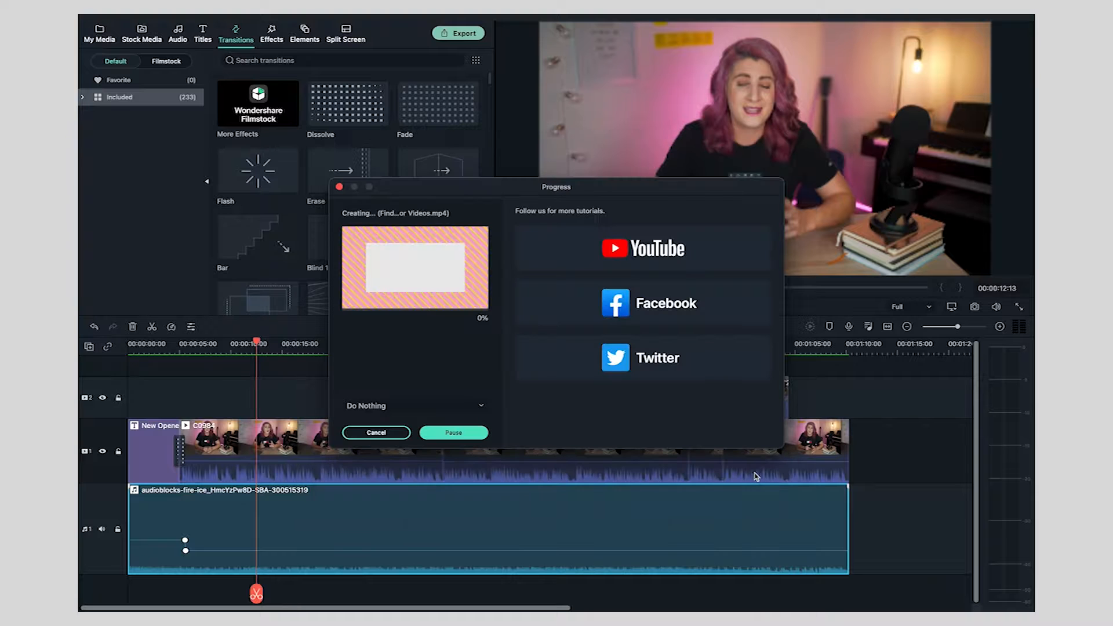